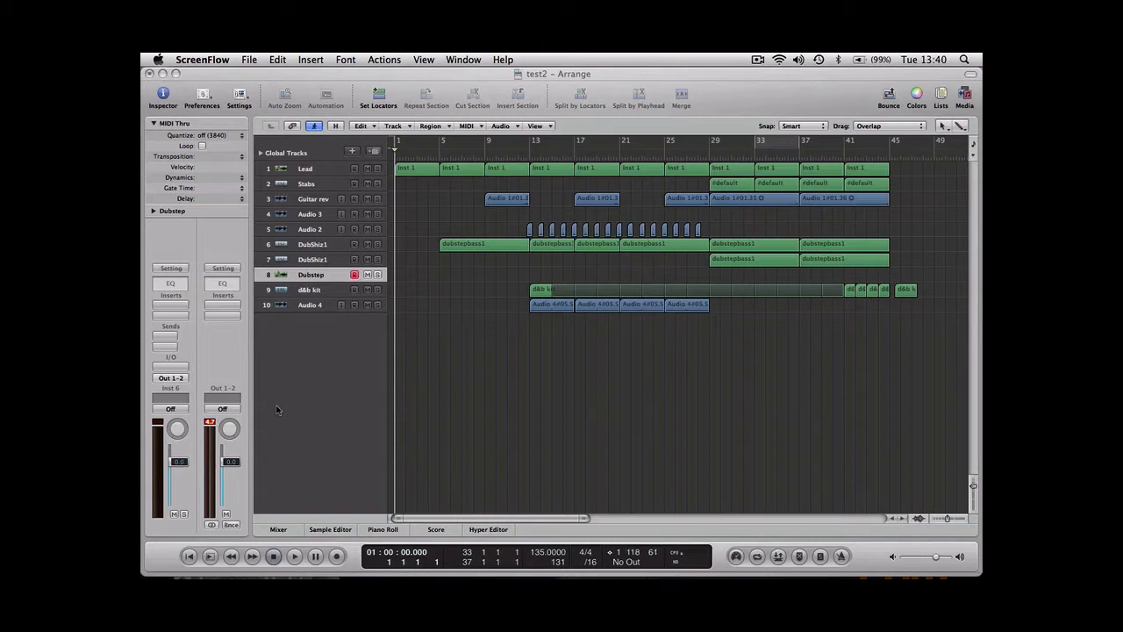
# Step: Bring Logic Pro to the front to work on its arrangement
pyautogui.click(352, 447)
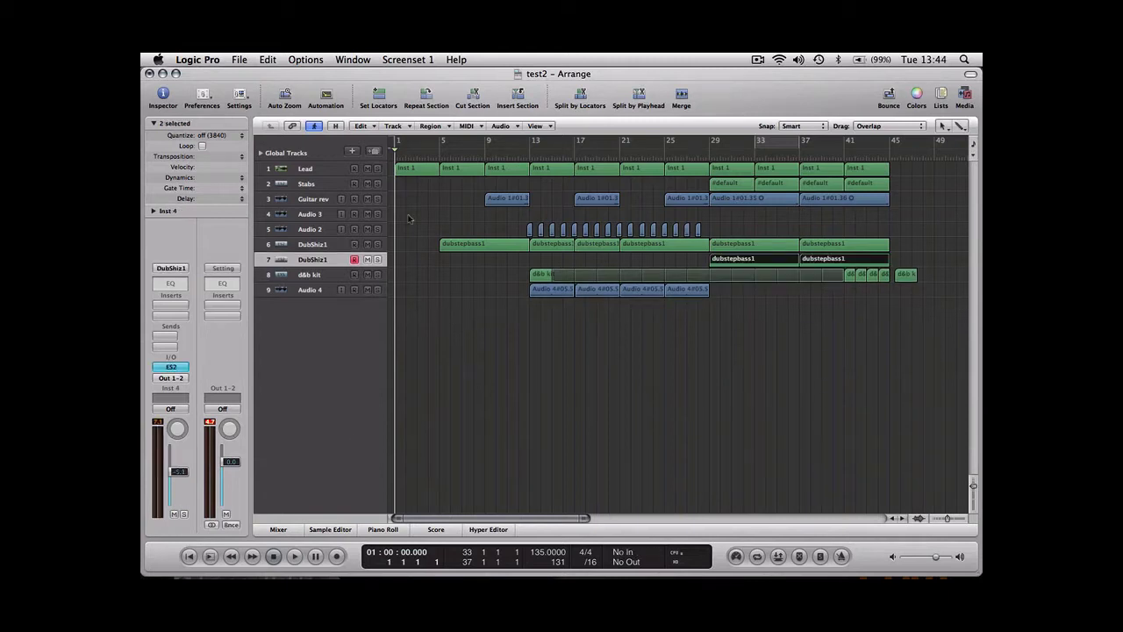
# Step: Create one new software instrument track from Track > New and hide the Library
pyautogui.click(394, 128)
pyautogui.click(399, 139)
pyautogui.click(649, 192)
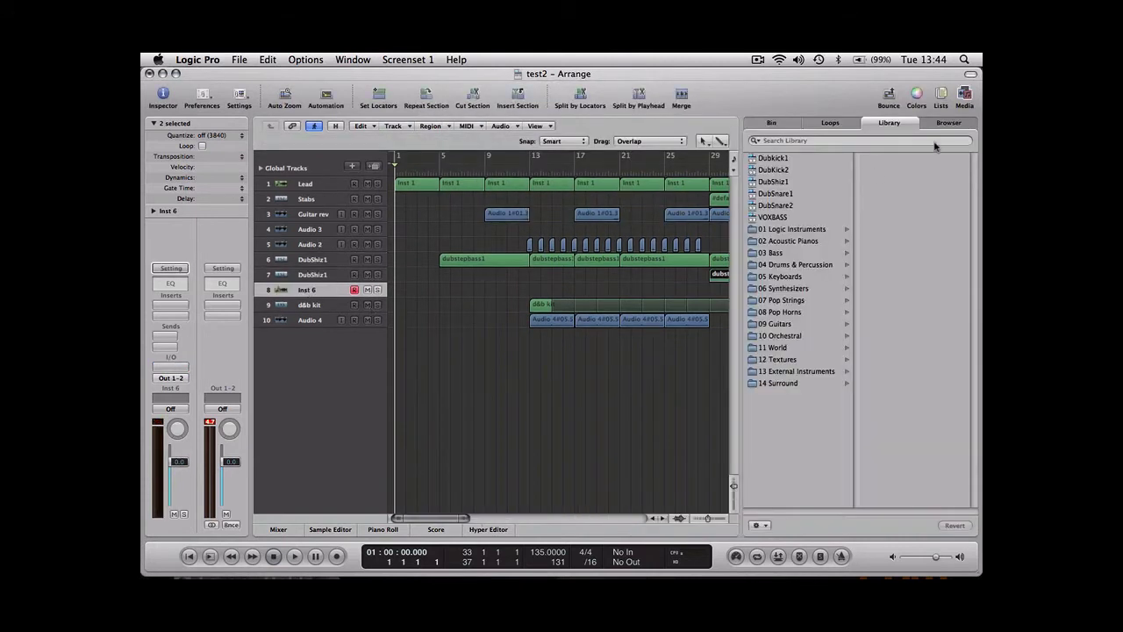
pyautogui.click(964, 95)
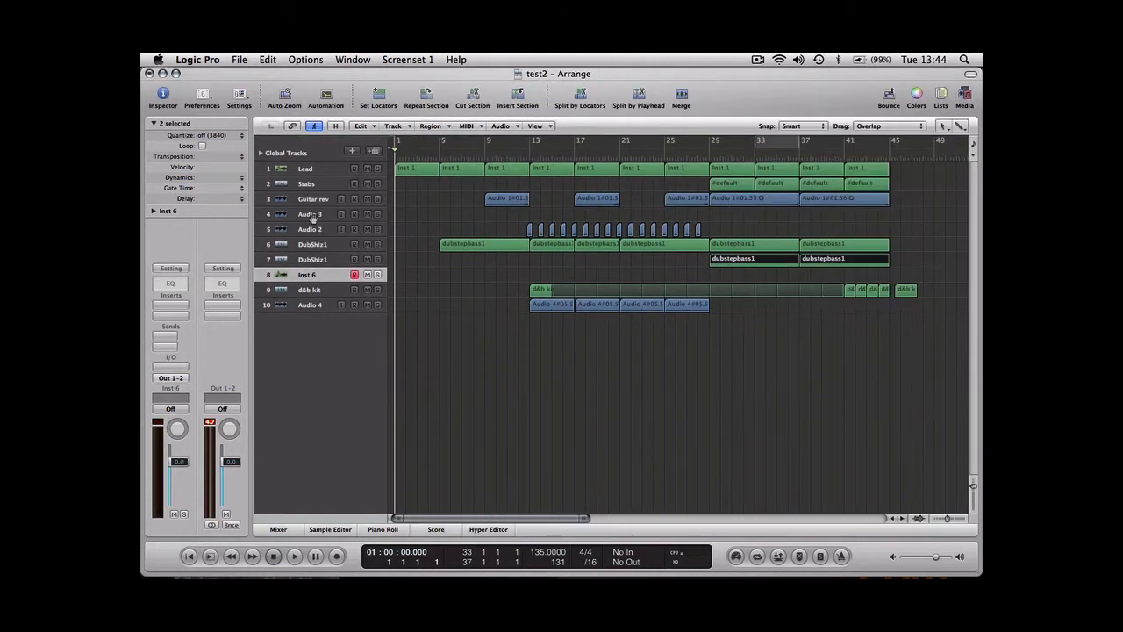
# Step: Rename the new Inst 6 track to 'Dubstep1'
pyautogui.doubleClick(305, 274)
pyautogui.write('D')
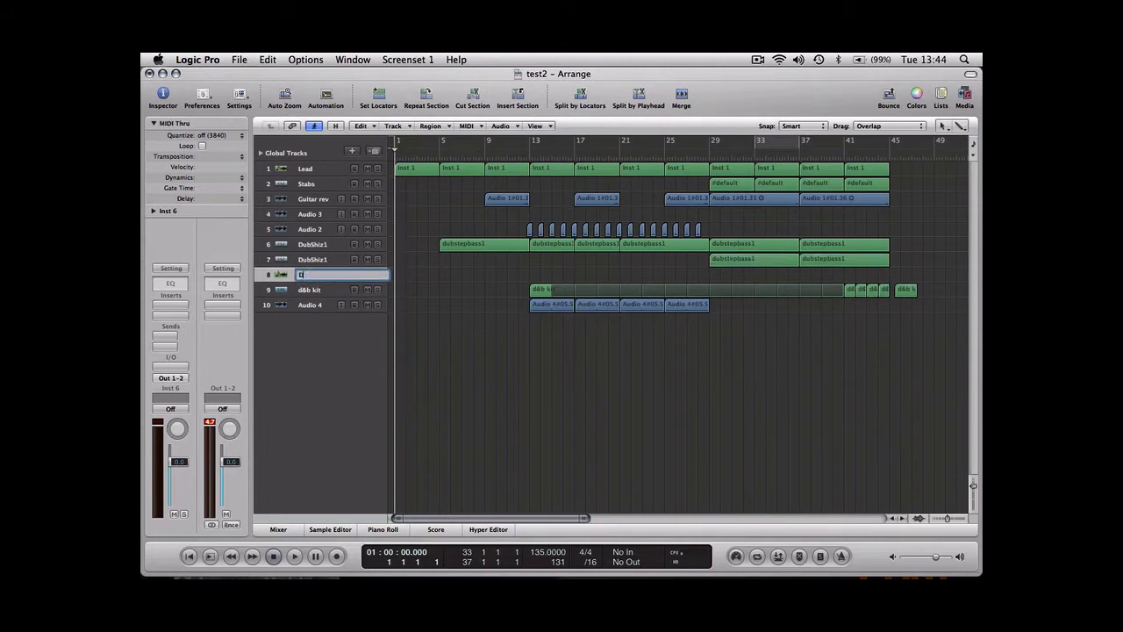
pyautogui.write('ubstep1')
pyautogui.press('Return')
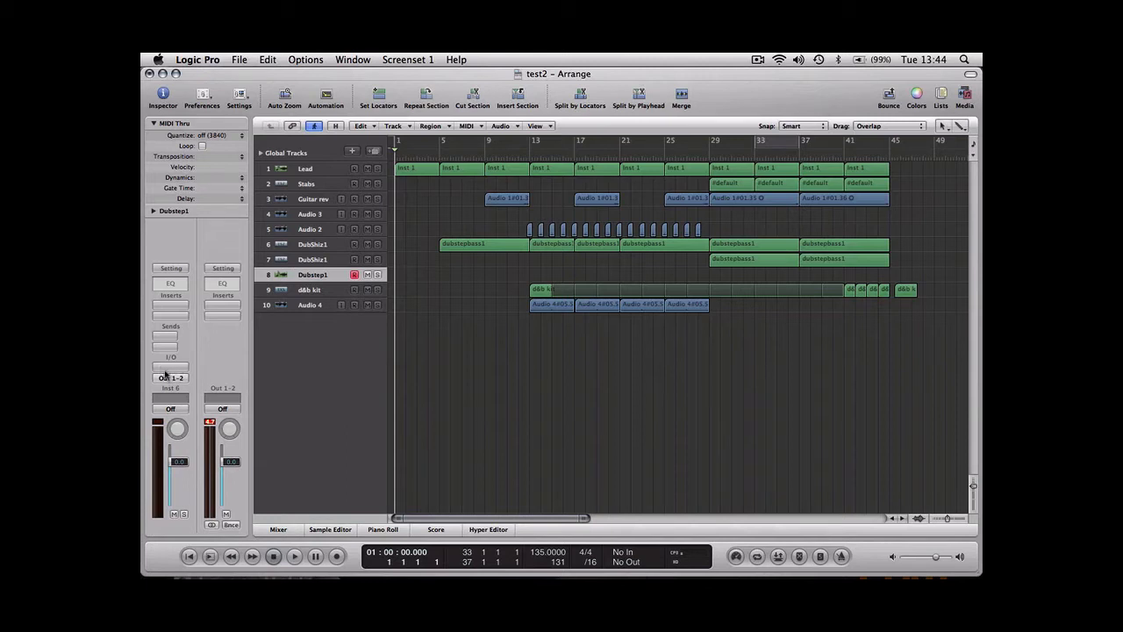
pyautogui.click(169, 370)
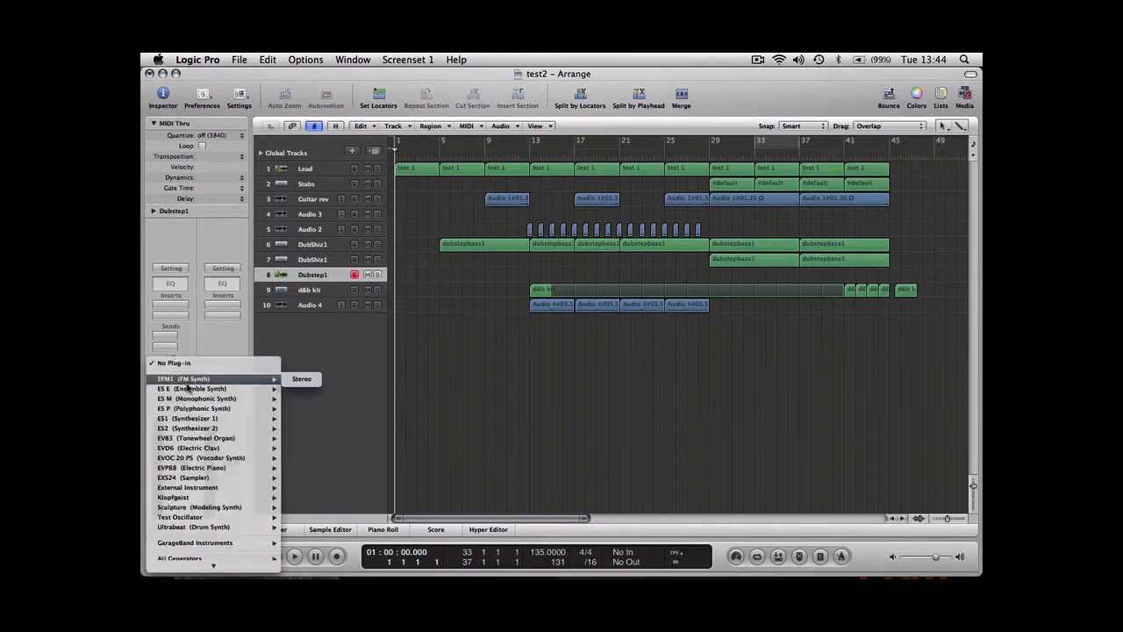
pyautogui.moveTo(188, 428)
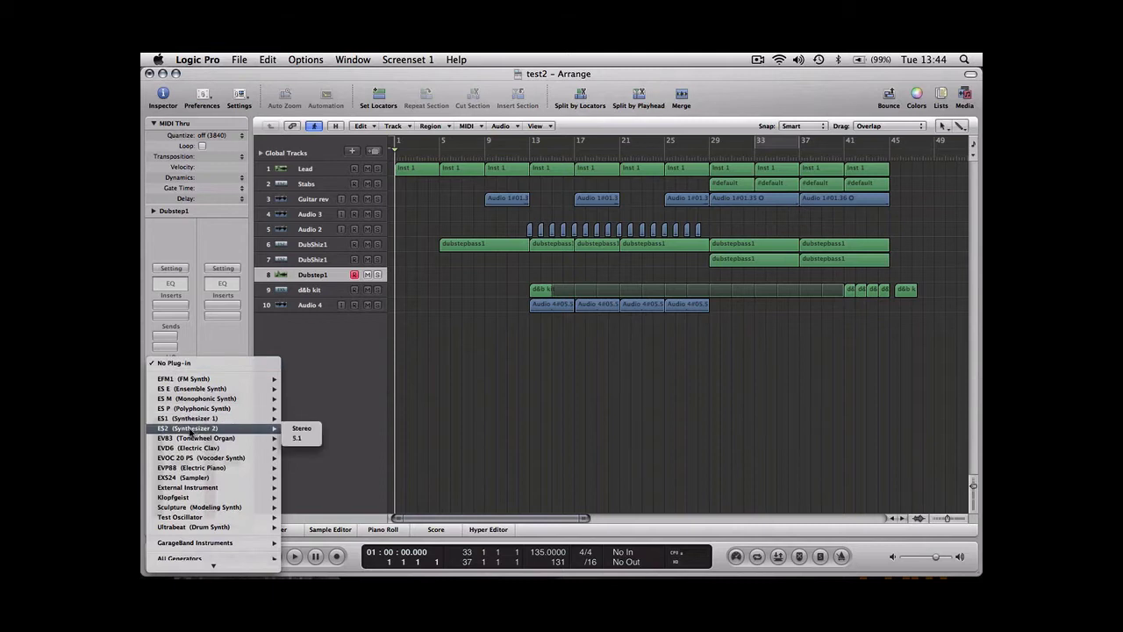
# Step: Load ES2 in stereo as the Dubstep1 instrument
pyautogui.click(301, 427)
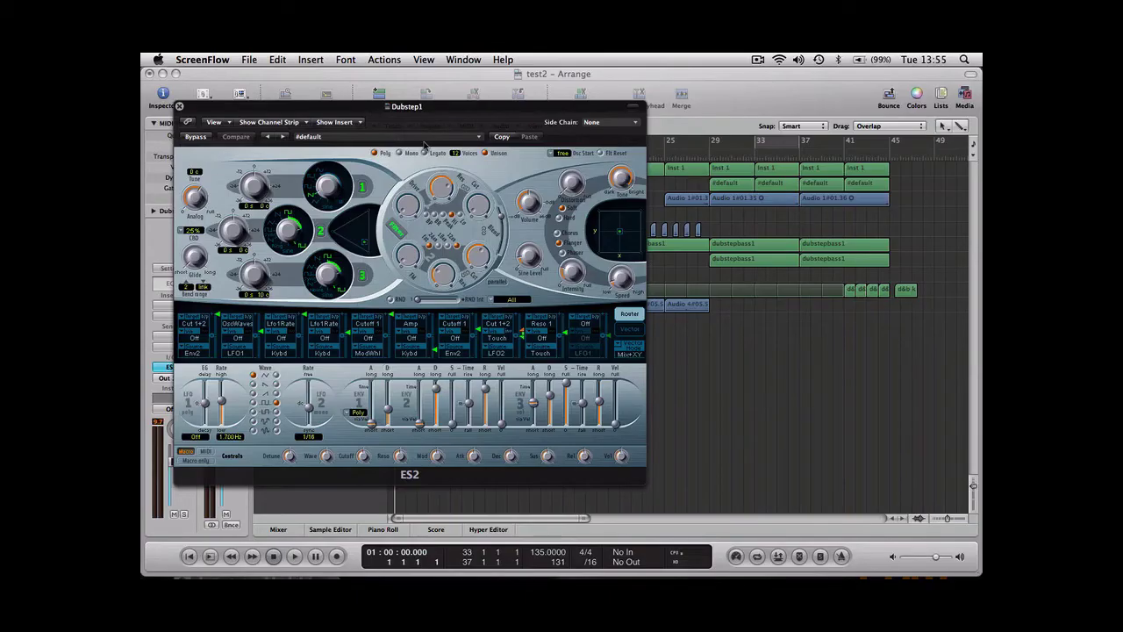
# Step: Load the Analog Saw Init preset from 12 Tutorial Settings into ES2
pyautogui.click(471, 142)
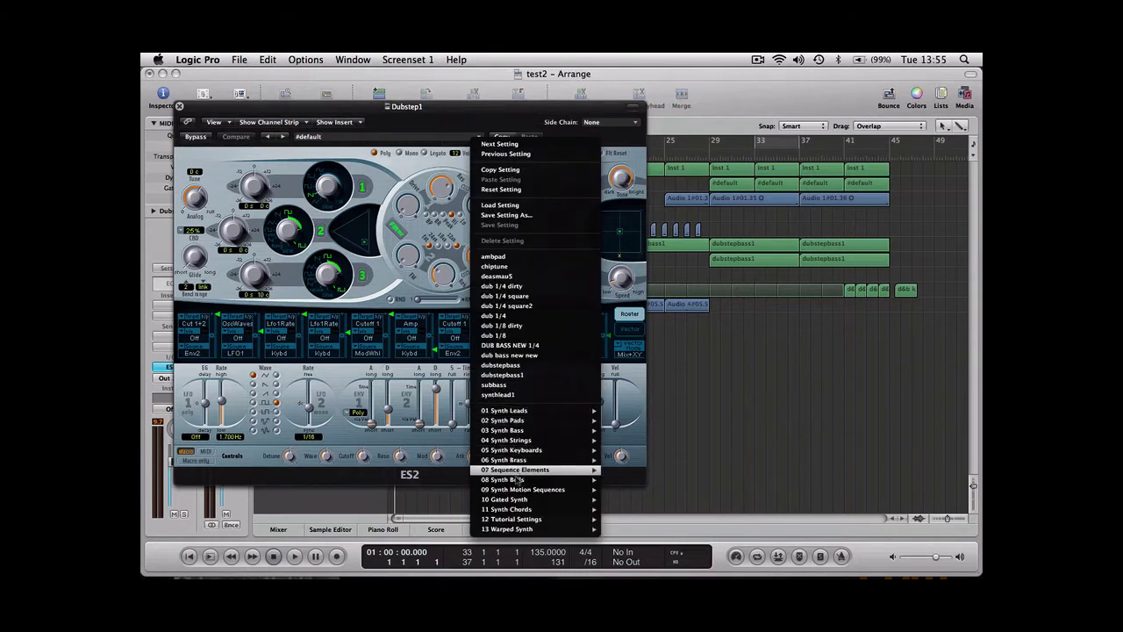
pyautogui.moveTo(512, 519)
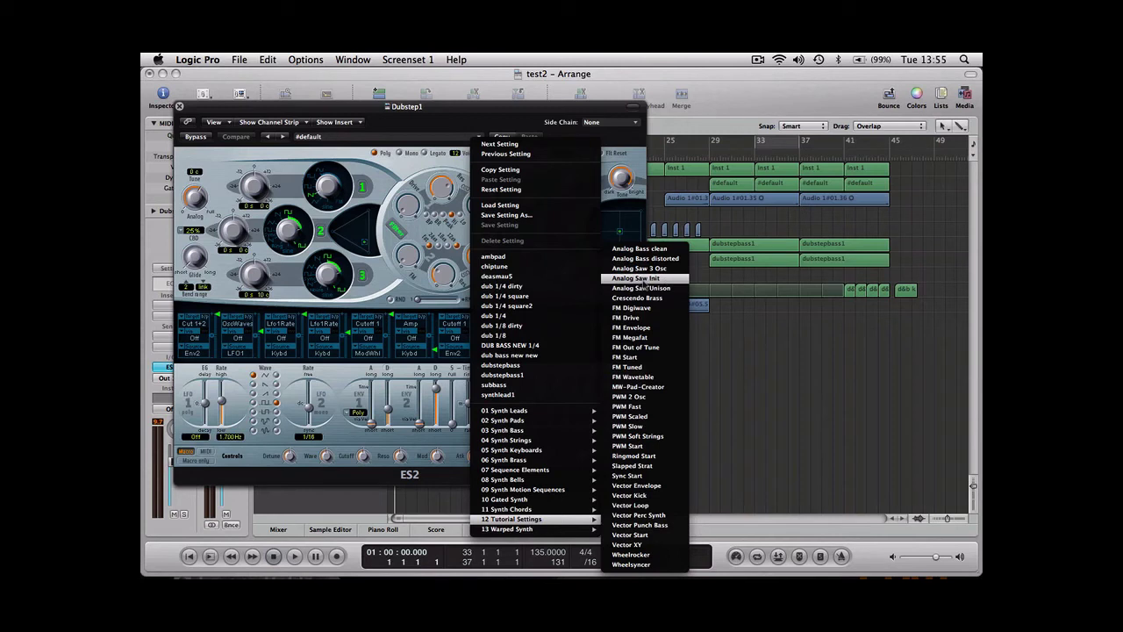
pyautogui.click(658, 279)
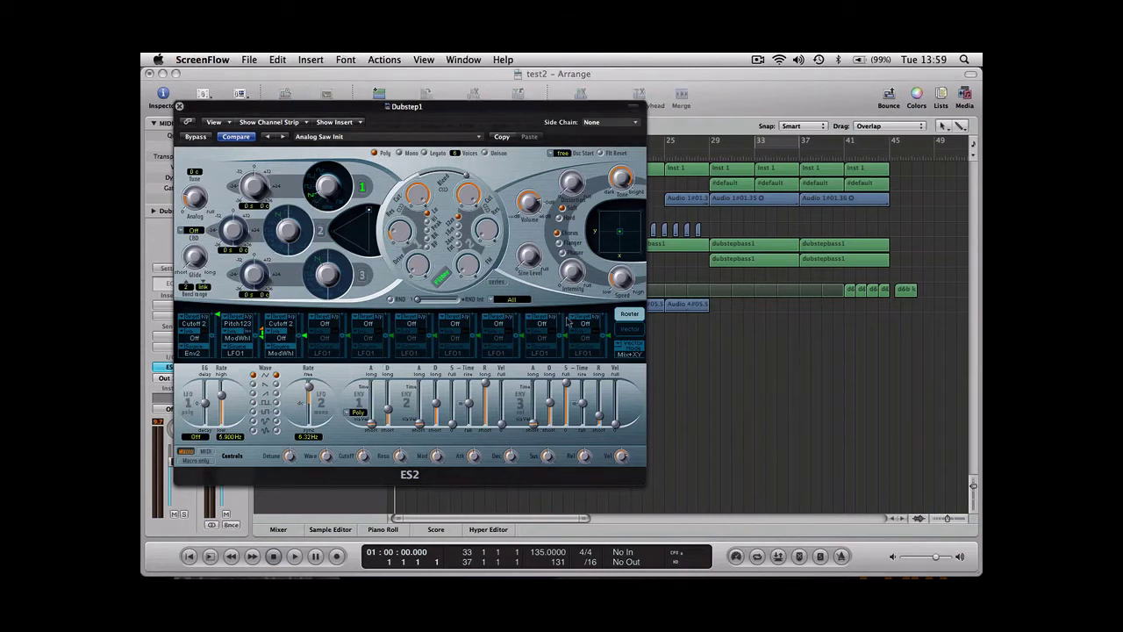
pyautogui.click(201, 323)
# Step: Set the targets of the first three ES2 router slots to Off
pyautogui.click(252, 72)
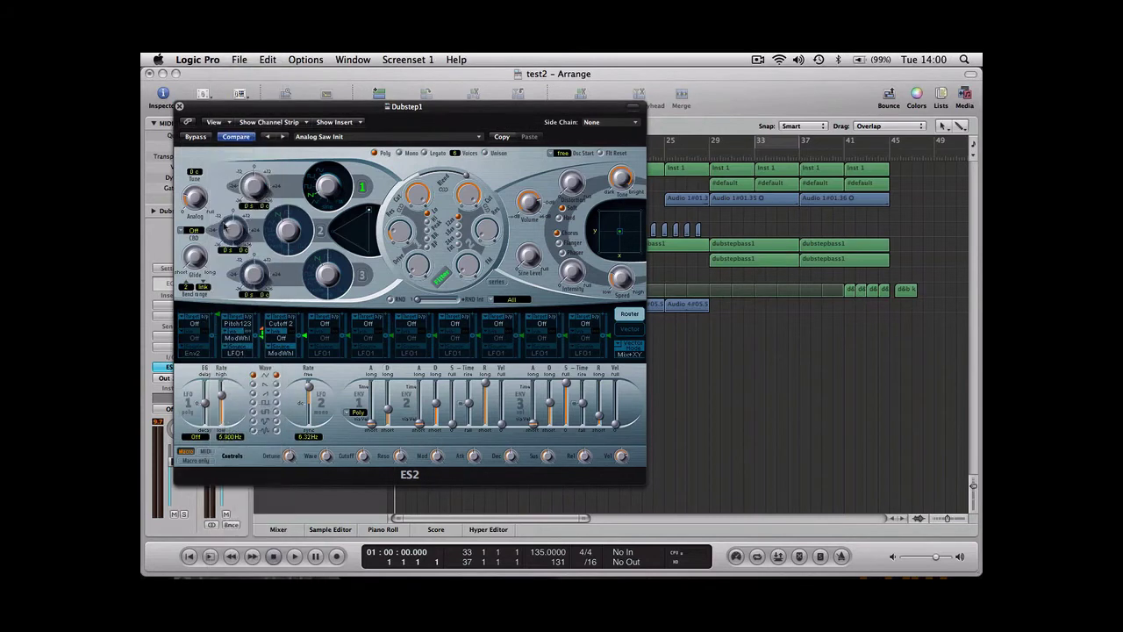
pyautogui.click(238, 325)
pyautogui.click(267, 307)
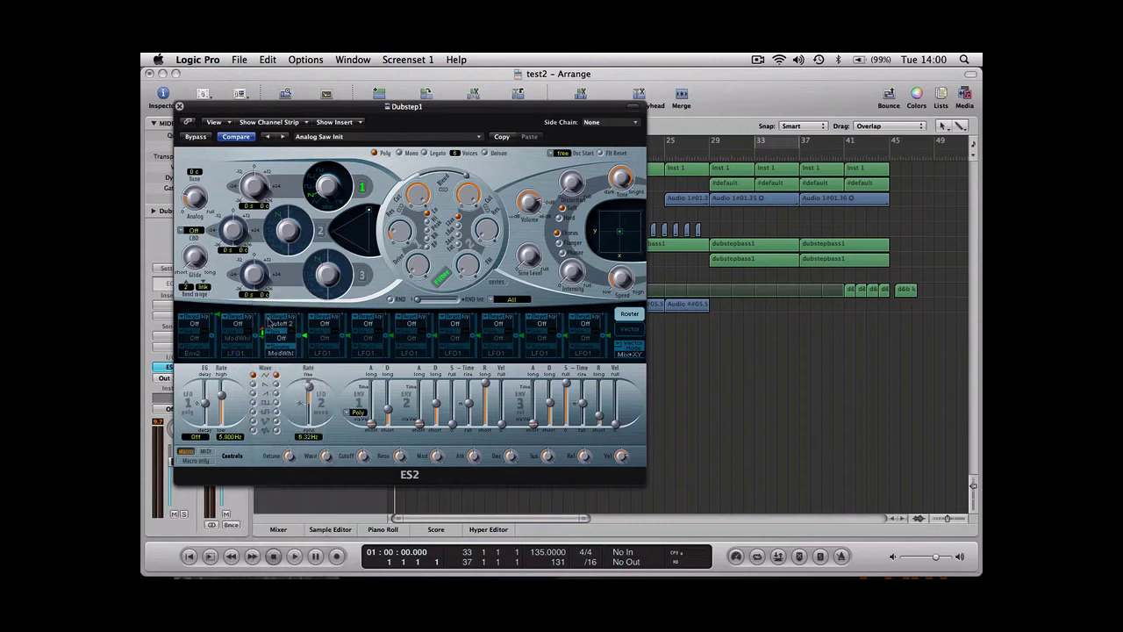
pyautogui.click(345, 70)
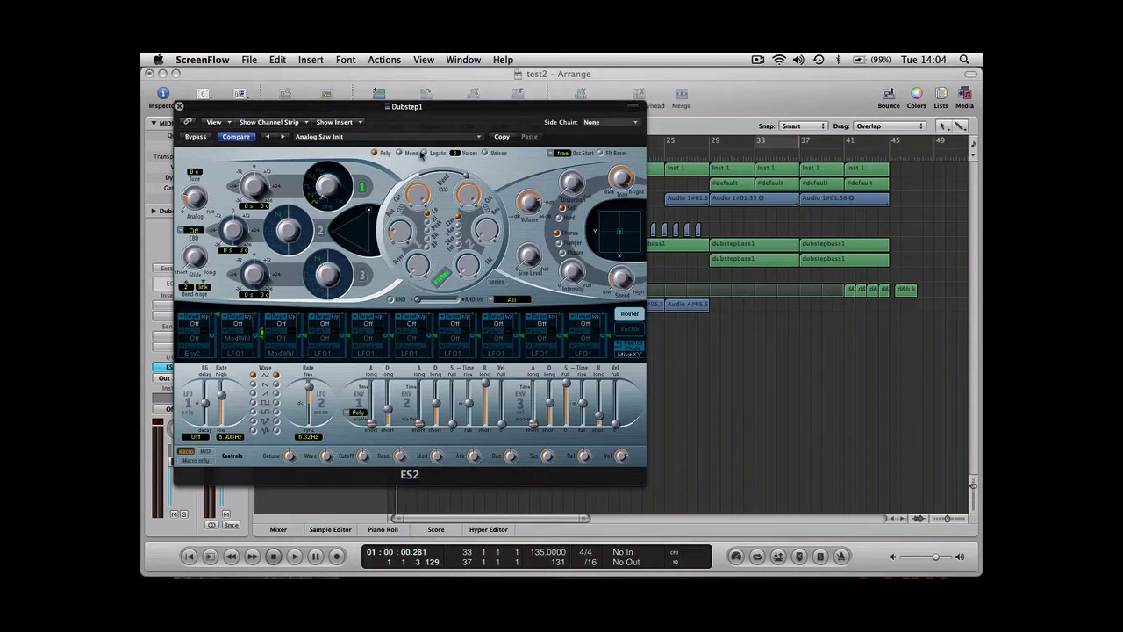
# Step: Reshape Osc 1's wave and enable Osc 2 with 69-clav3, tuned down two octaves
pyautogui.moveTo(327, 191); pyautogui.dragTo(325, 145)
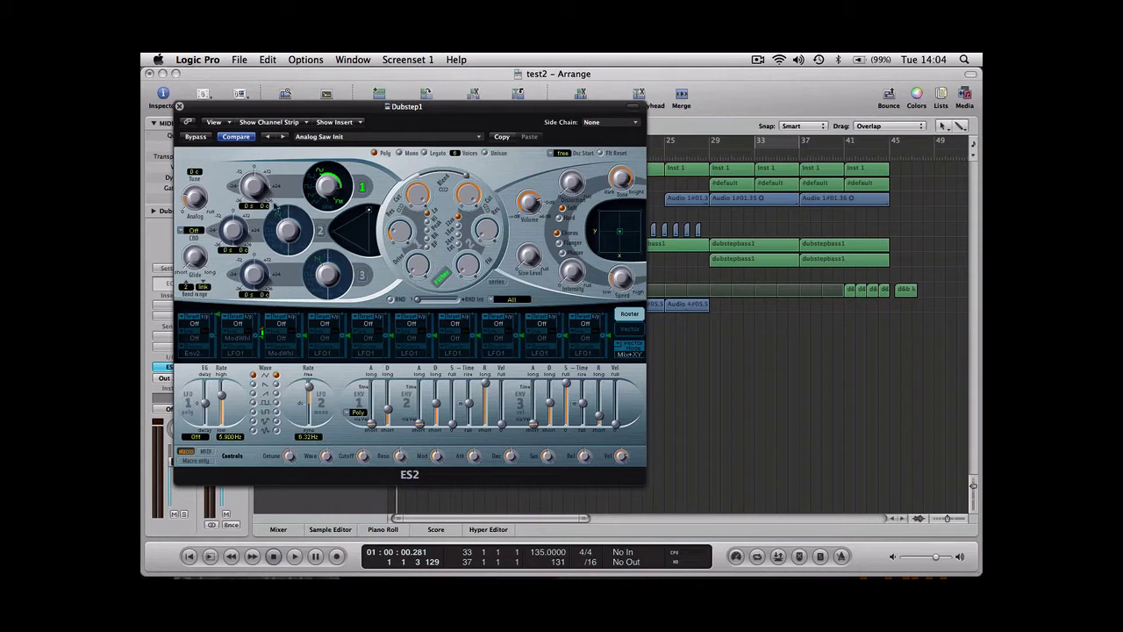
pyautogui.click(319, 229)
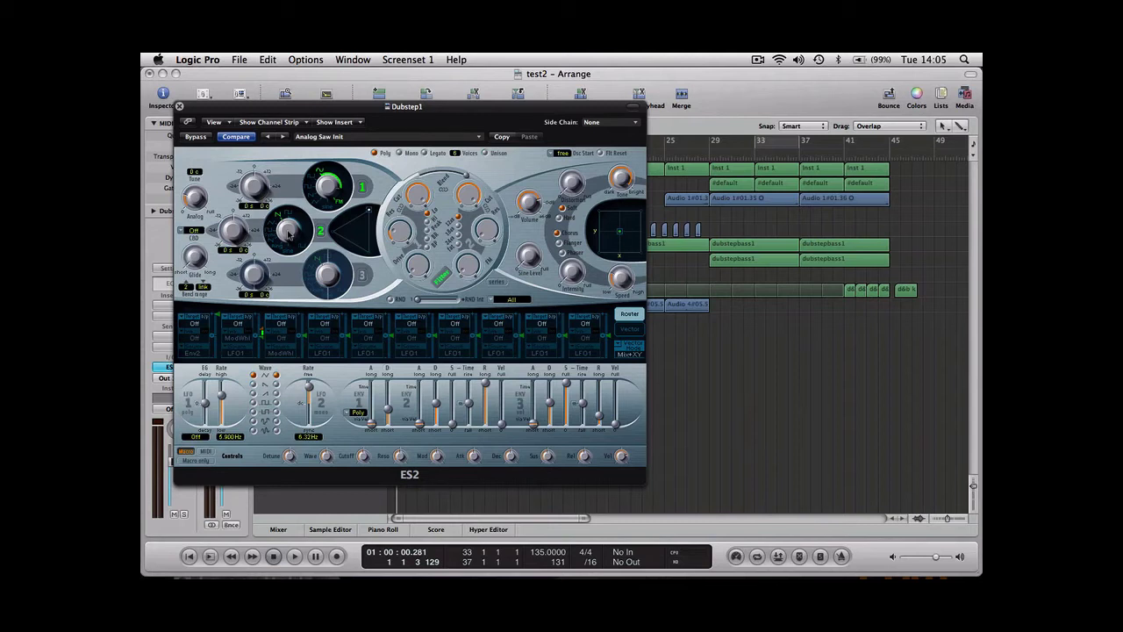
pyautogui.moveTo(288, 233); pyautogui.dragTo(307, 293)
pyautogui.click(288, 252)
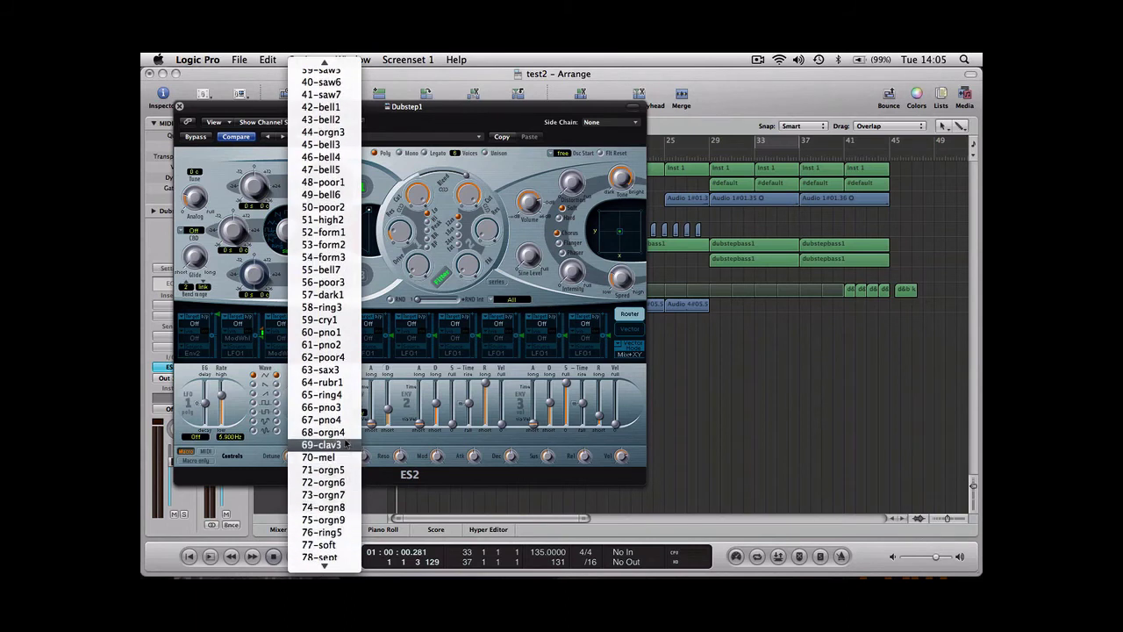
pyautogui.click(346, 445)
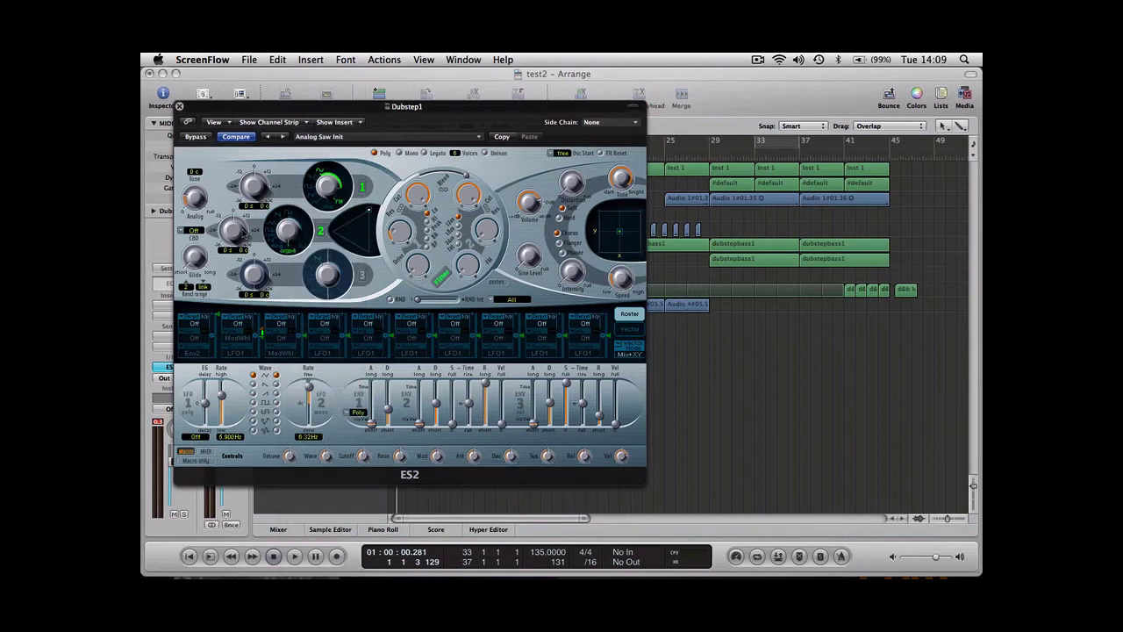
pyautogui.moveTo(238, 234); pyautogui.dragTo(227, 277)
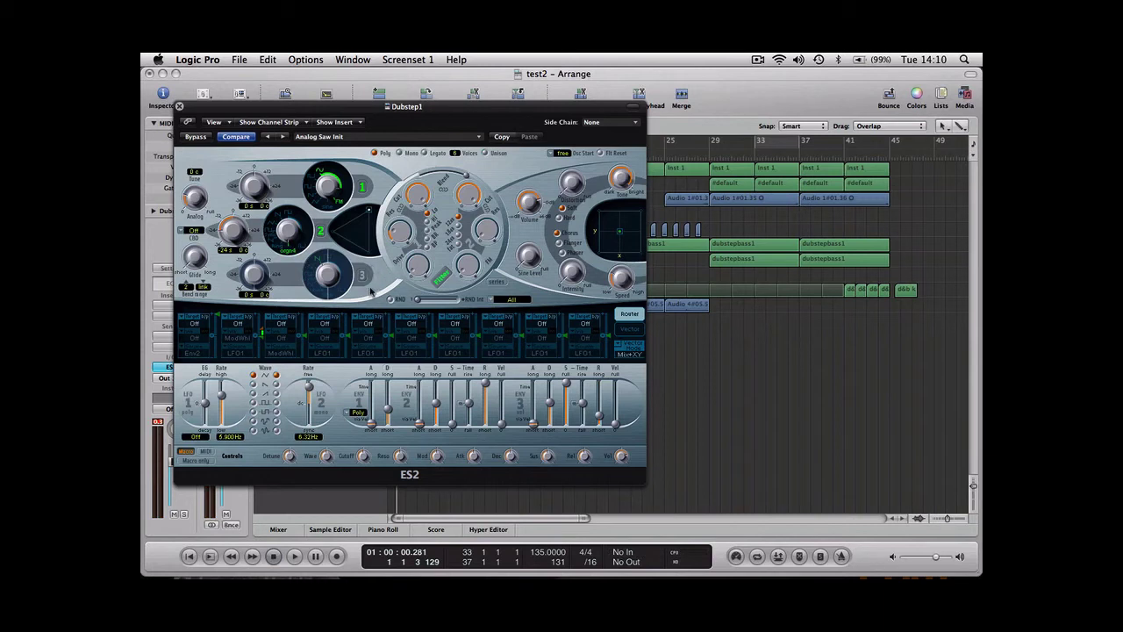
# Step: Turn Osc 3 on and set the oscillator mix mostly toward Osc 1
pyautogui.click(362, 276)
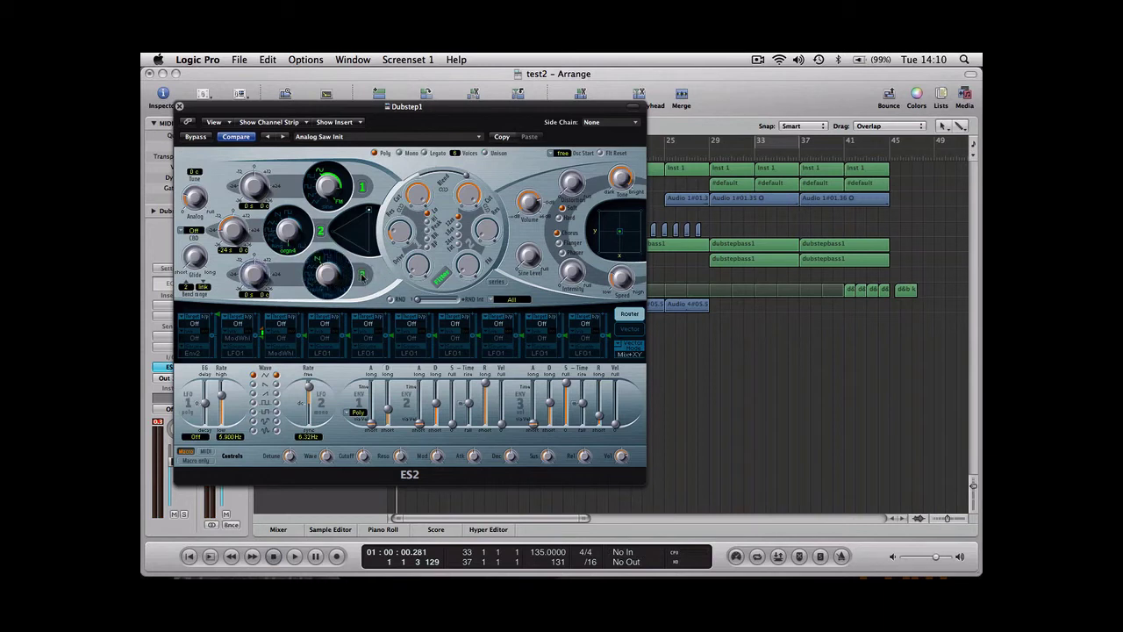
pyautogui.click(362, 276)
pyautogui.moveTo(369, 212); pyautogui.dragTo(358, 234)
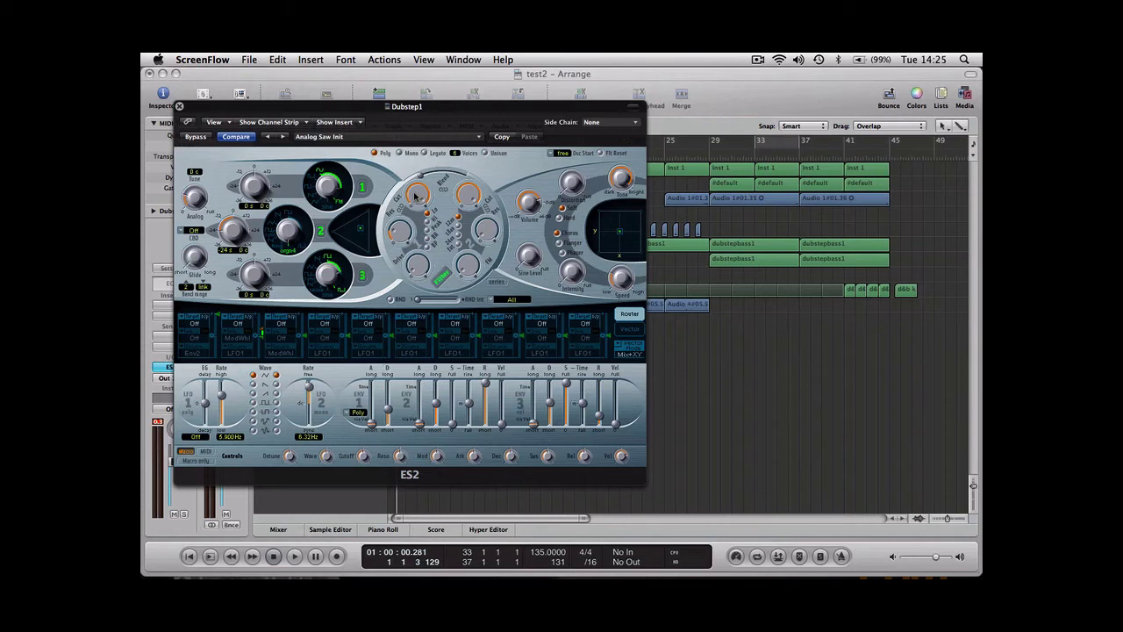
pyautogui.click(416, 195)
# Step: Lower the cutoff to about 0.340, adjust Drive, and tempo-sync LFO 2 to 1/4
pyautogui.moveTo(416, 195); pyautogui.dragTo(413, 255)
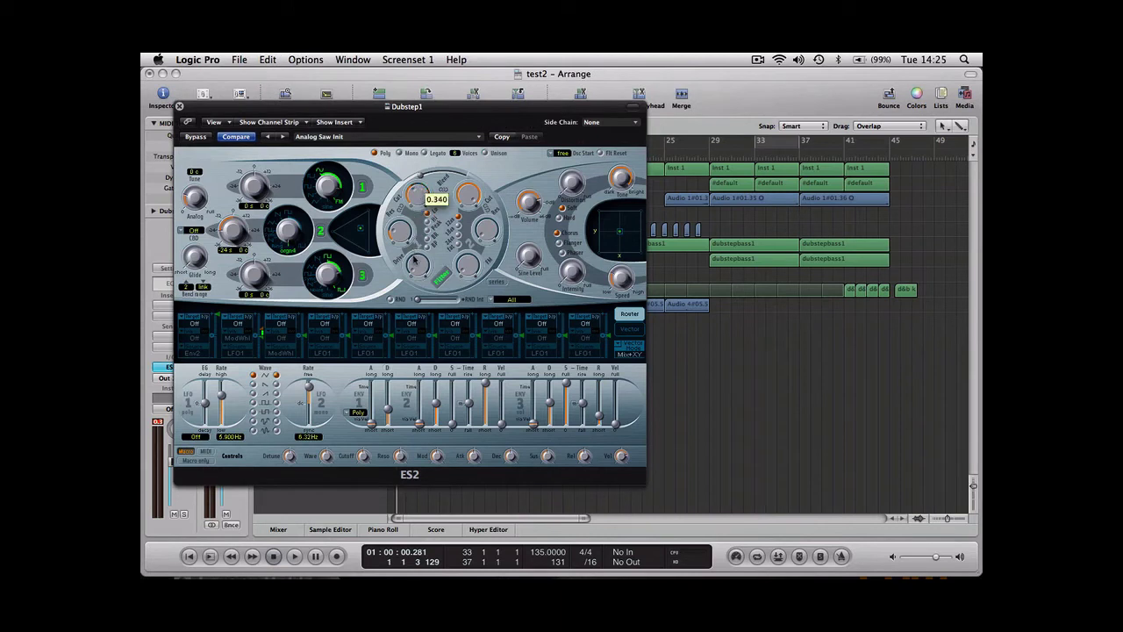
pyautogui.moveTo(414, 254); pyautogui.dragTo(415, 258)
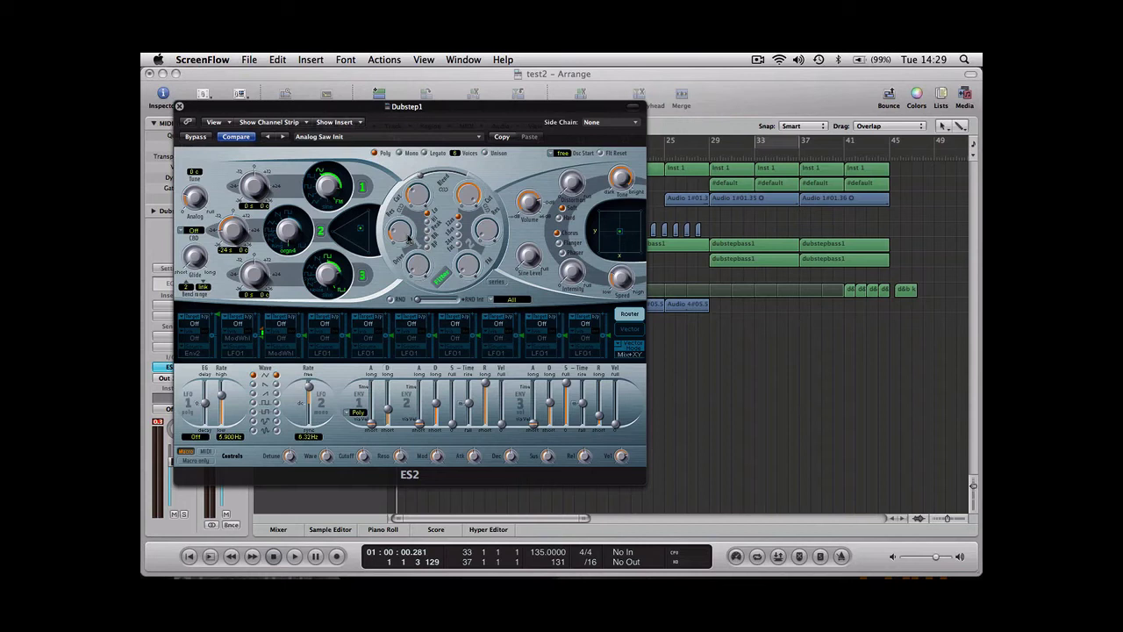
pyautogui.click(408, 238)
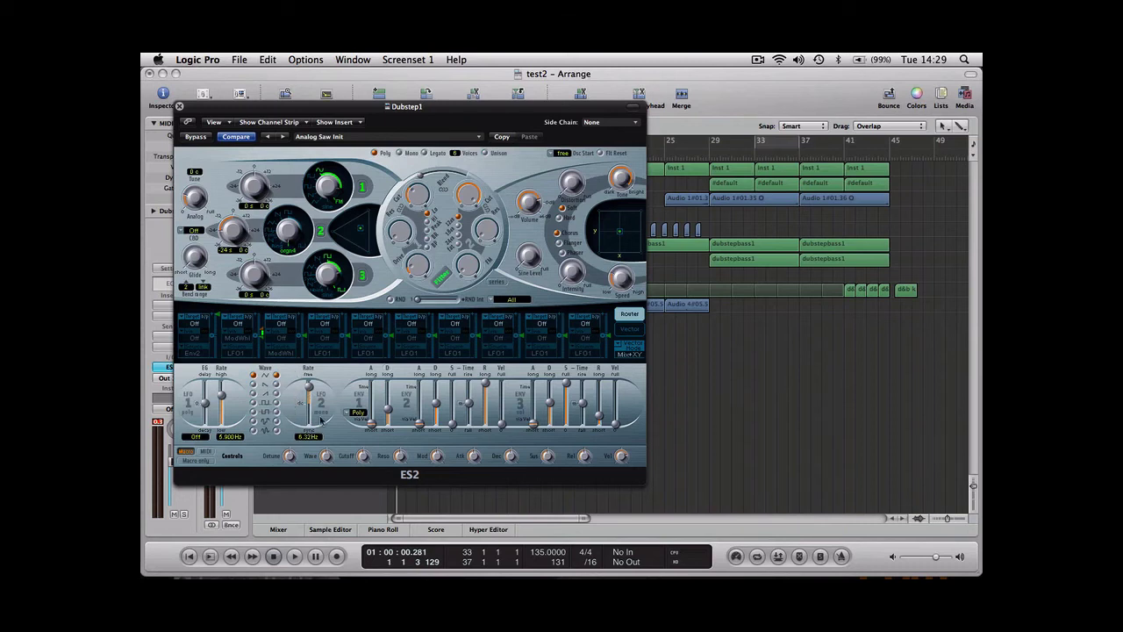
pyautogui.moveTo(308, 388); pyautogui.dragTo(308, 415)
# Step: Route LFO2 to Cut 1+2 in router slot 1 and set its amount
pyautogui.click(195, 324)
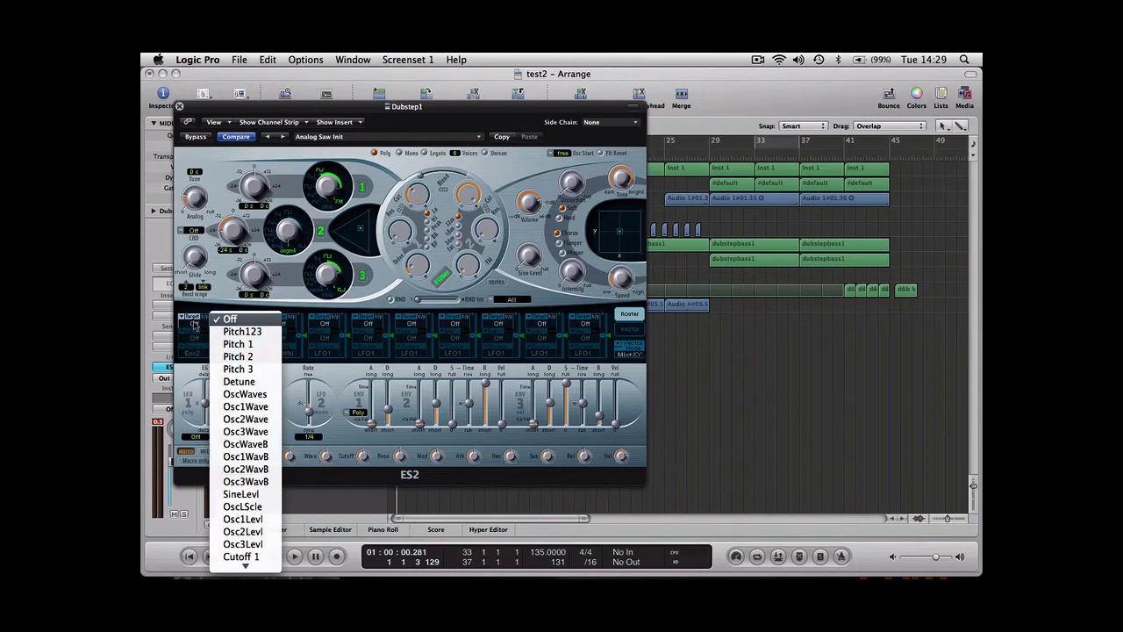
pyautogui.scroll(-5, 246, 369)
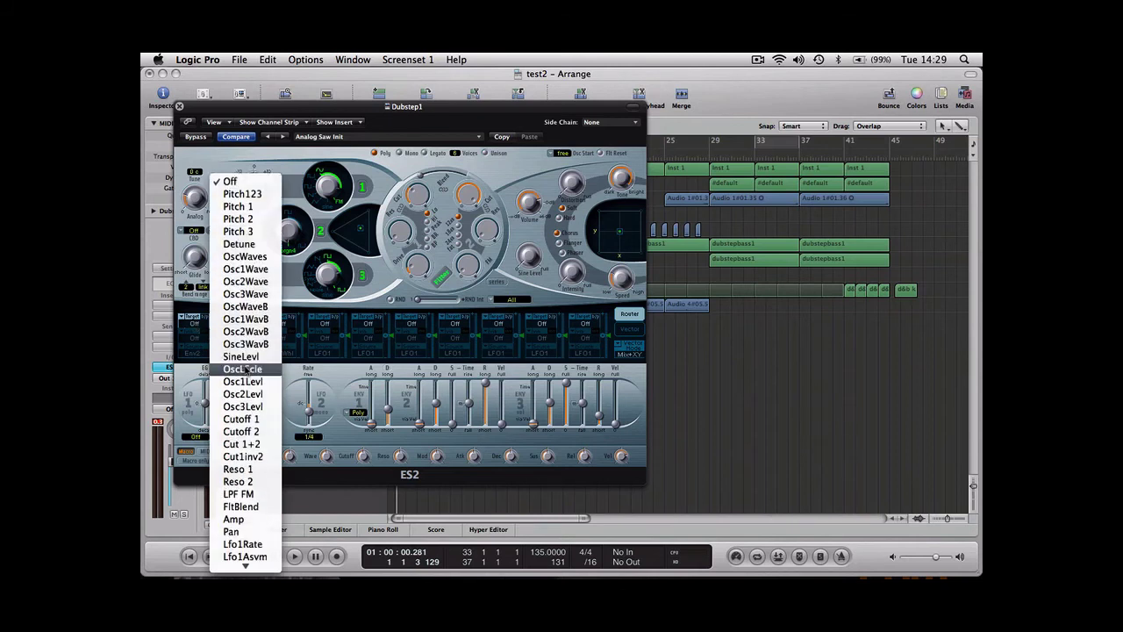
pyautogui.click(249, 432)
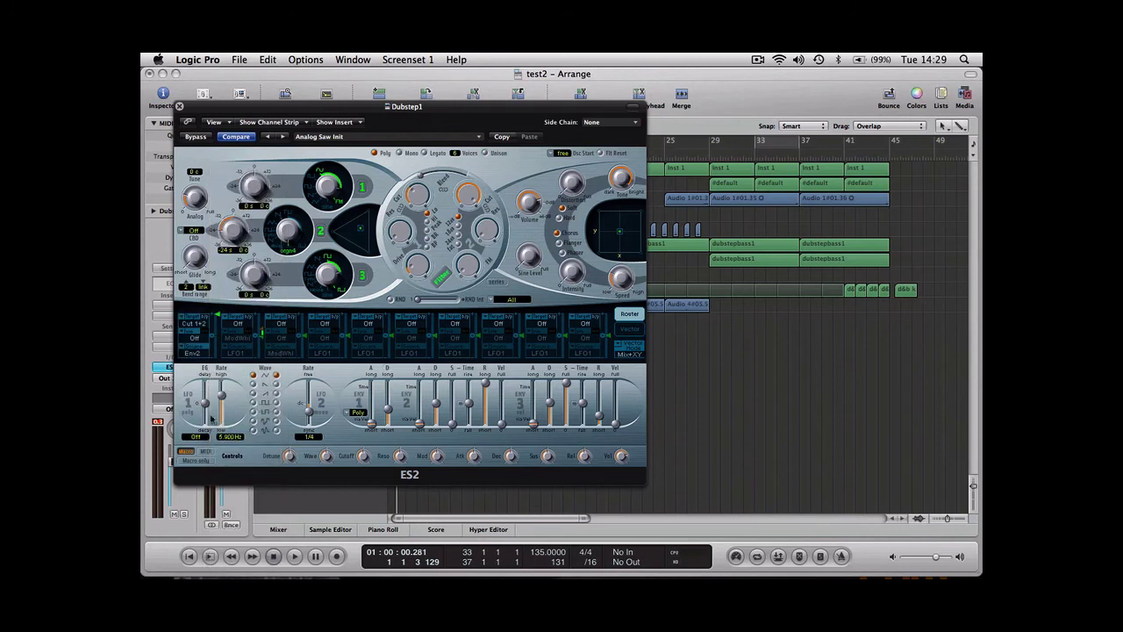
pyautogui.click(191, 355)
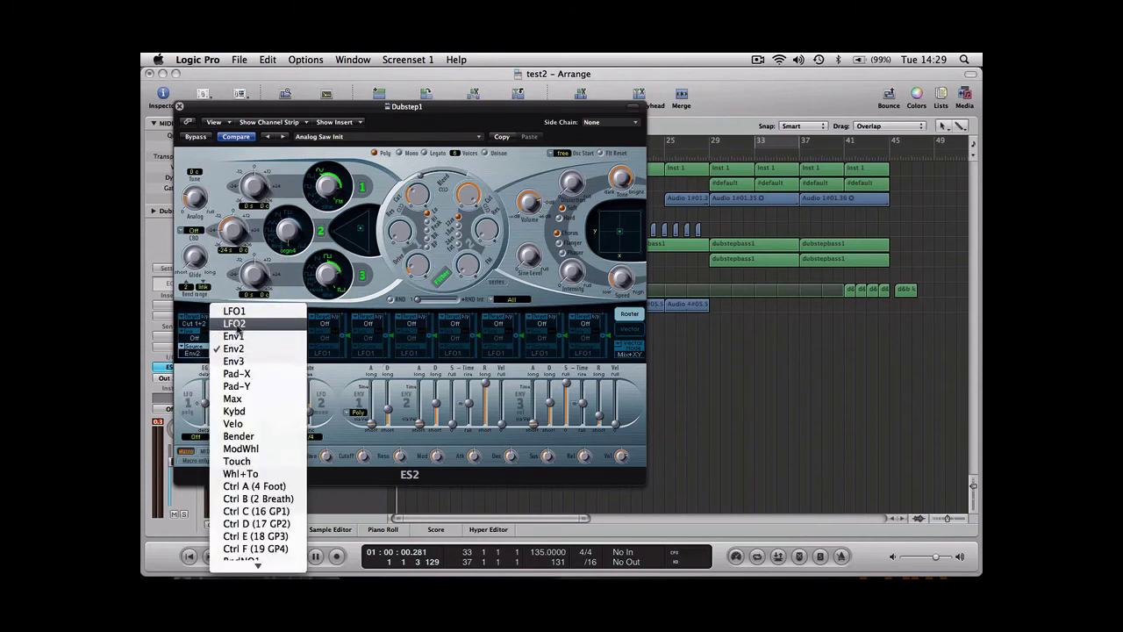
pyautogui.click(238, 329)
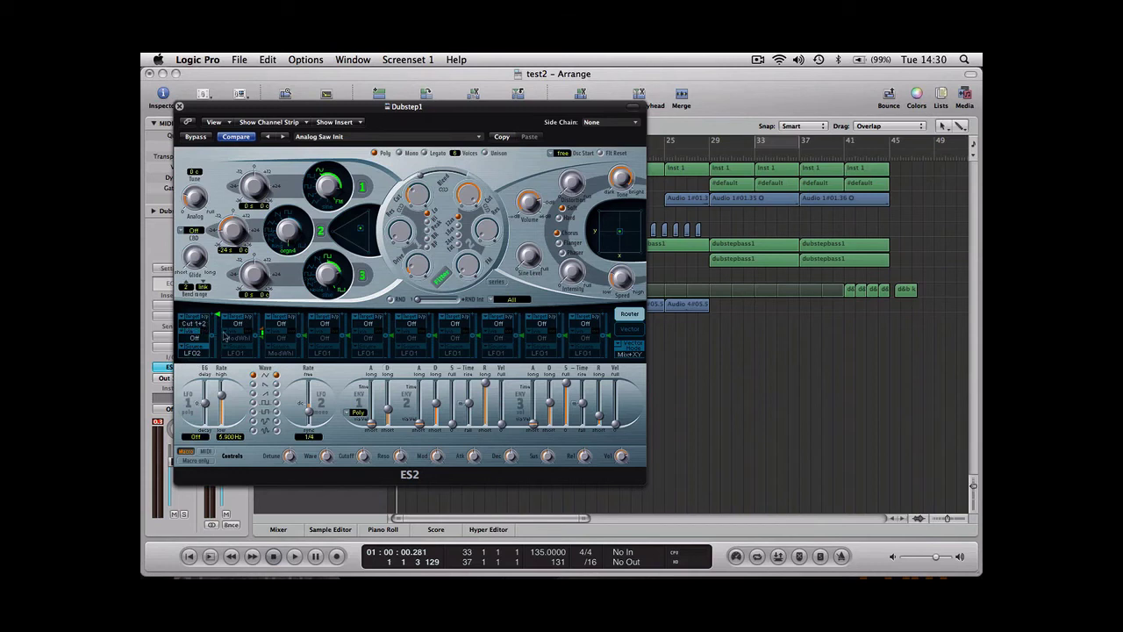
pyautogui.click(218, 321)
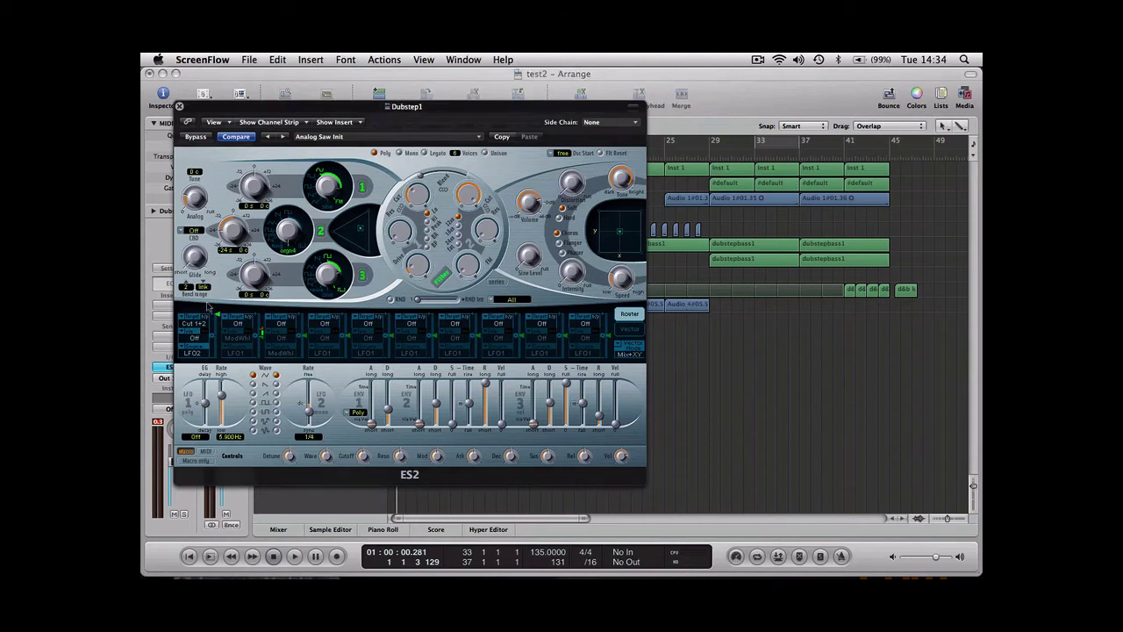
# Step: Lower the slot 1 LFO 2 cutoff intensity to about 0.48
pyautogui.moveTo(219, 316); pyautogui.dragTo(219, 326)
pyautogui.click(308, 416)
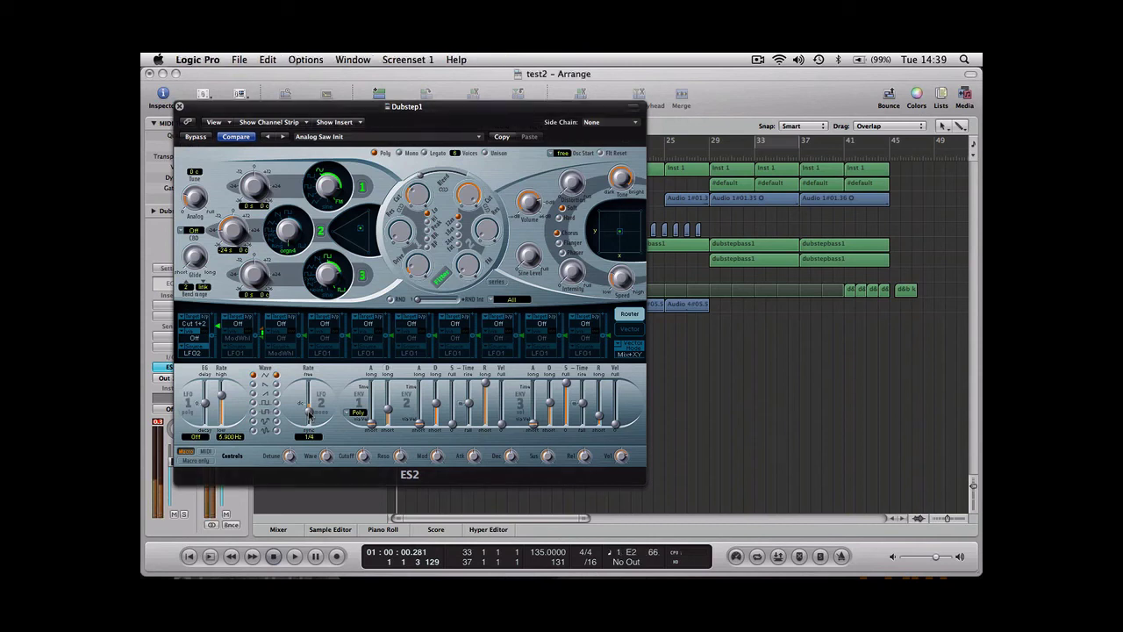
pyautogui.moveTo(308, 416); pyautogui.dragTo(309, 414)
pyautogui.moveTo(309, 415); pyautogui.dragTo(309, 414)
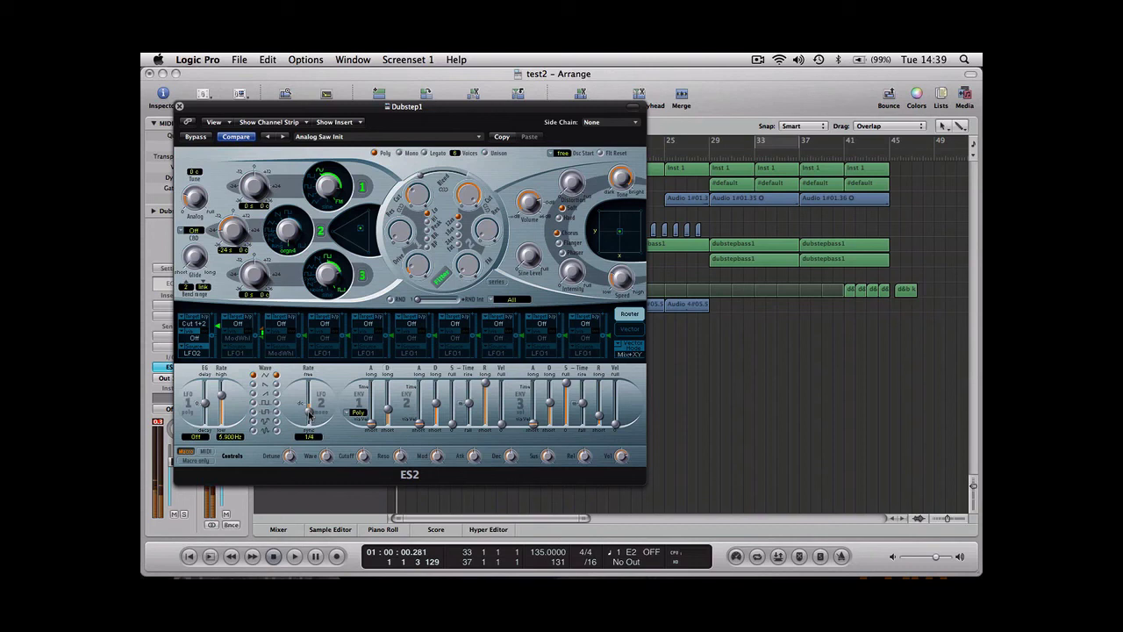